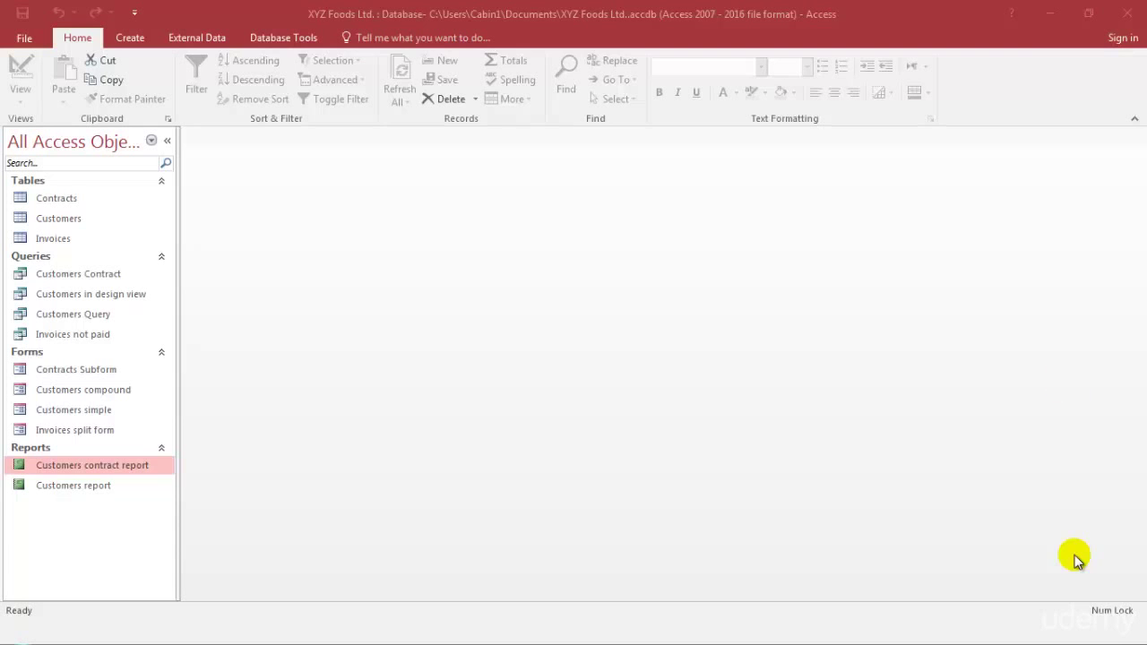
- Open the Invoices not paid query to review its records, and close it
double_click(54, 335)
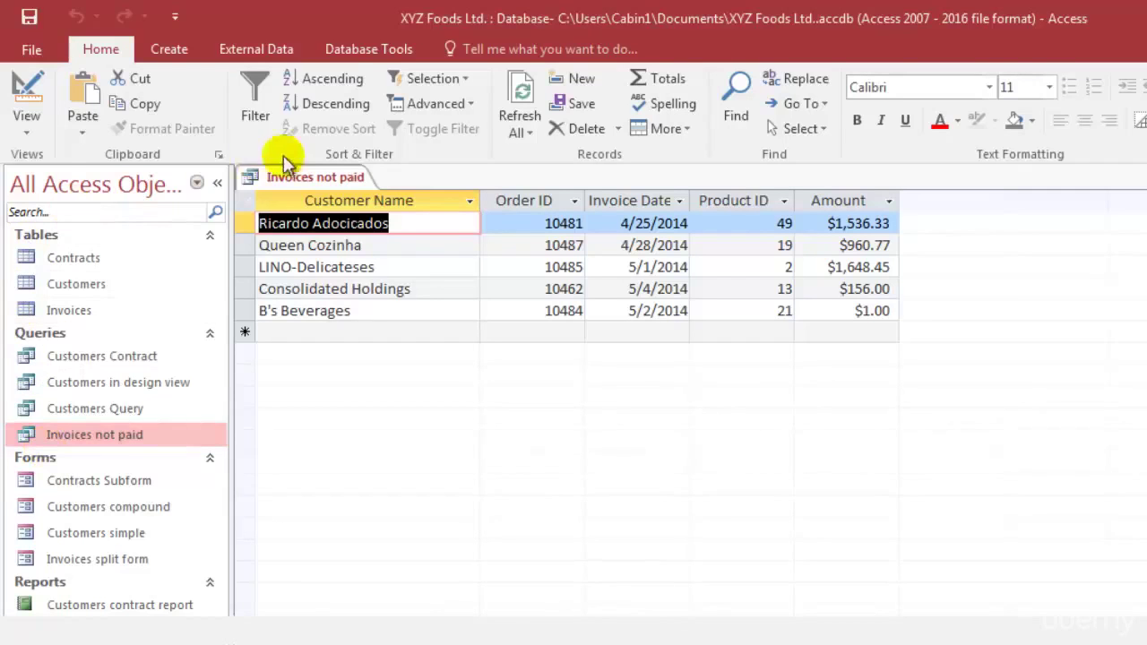
key(ctrl+w)
- Start the Report Wizard on the Invoices not paid query and add Customer Name, Order ID, Invoice Date, Product ID and Amount
click(159, 57)
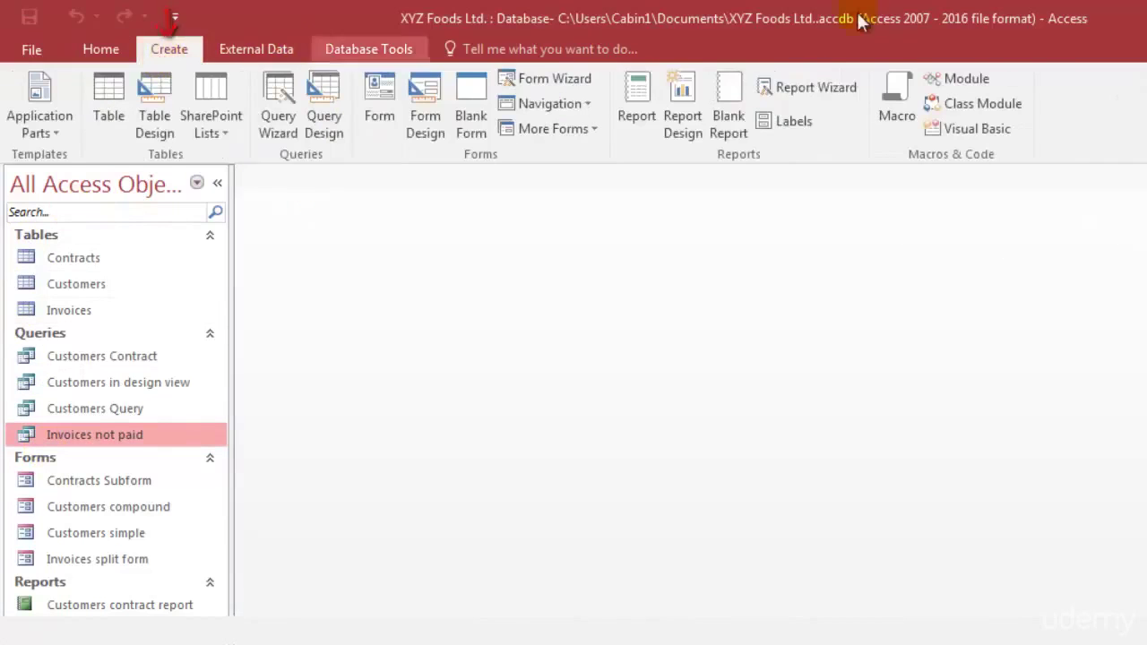
click(826, 89)
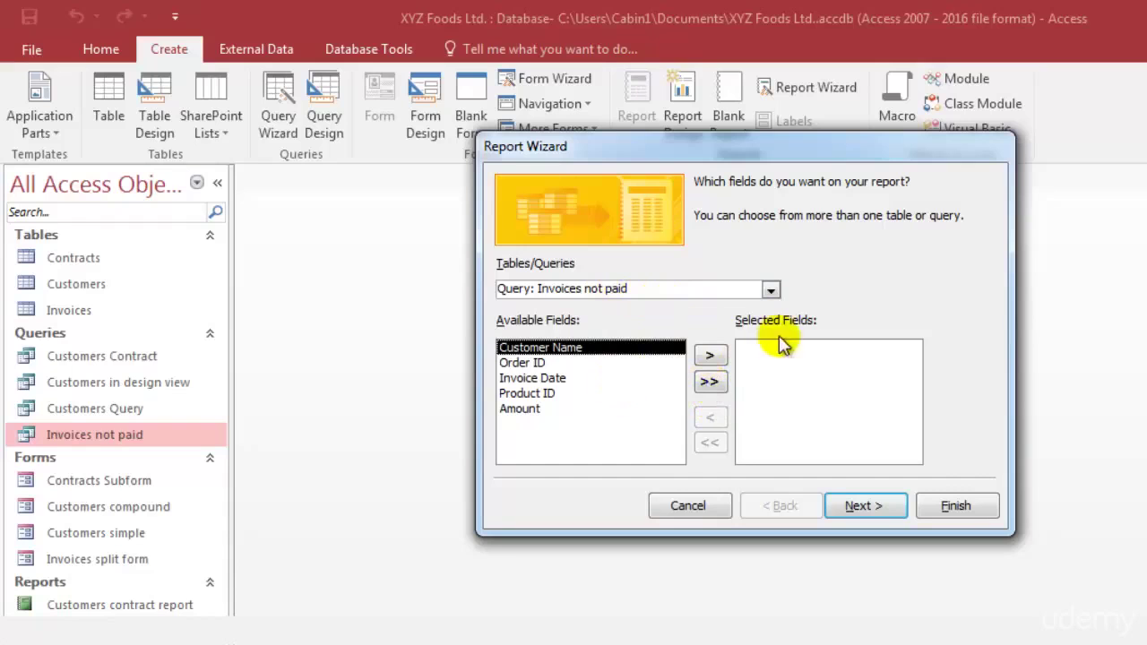
click(710, 356)
click(710, 355)
click(710, 356)
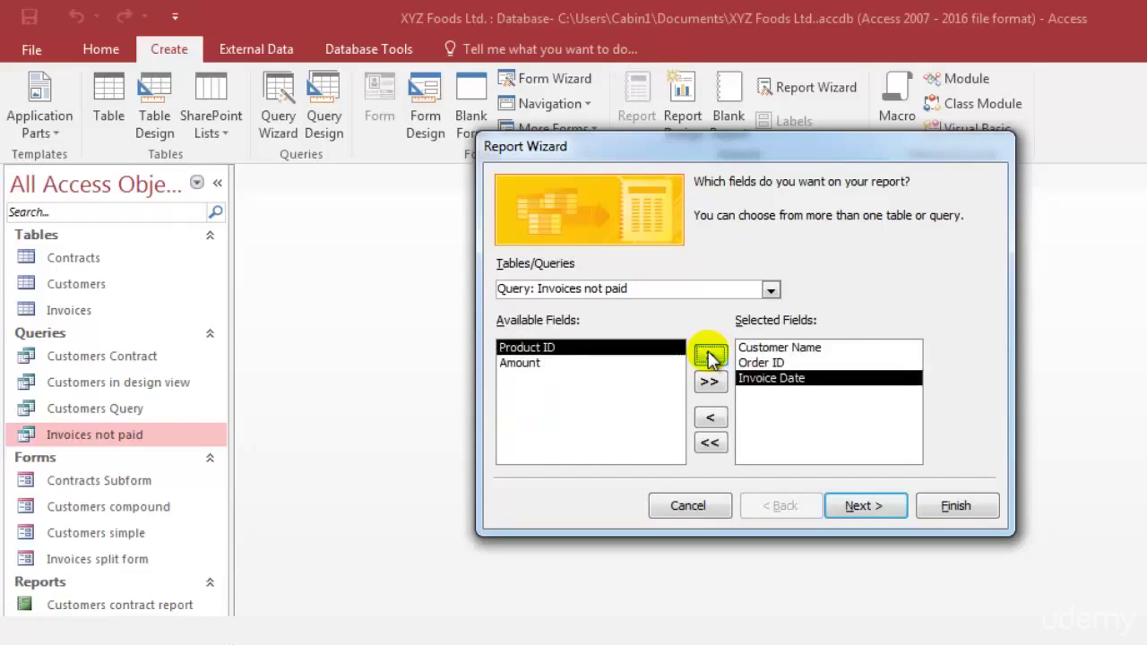
click(709, 383)
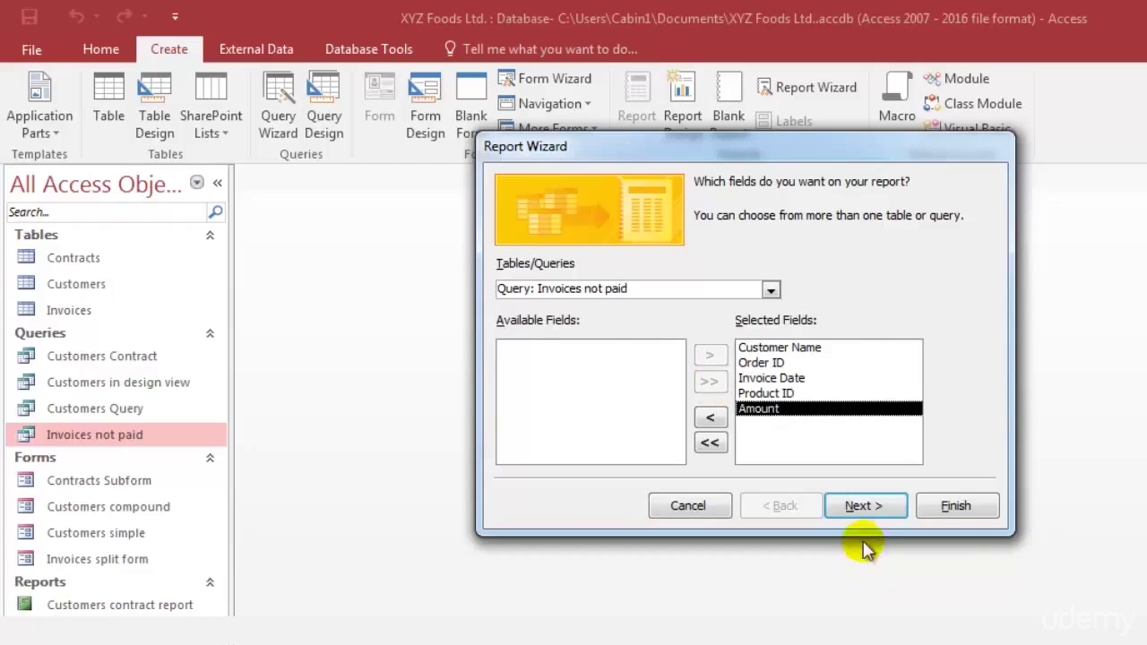
- Keep the by Customers view, Stepped layout and Portrait orientation, and finish the report with the title "Customers not paid invoice"
click(862, 507)
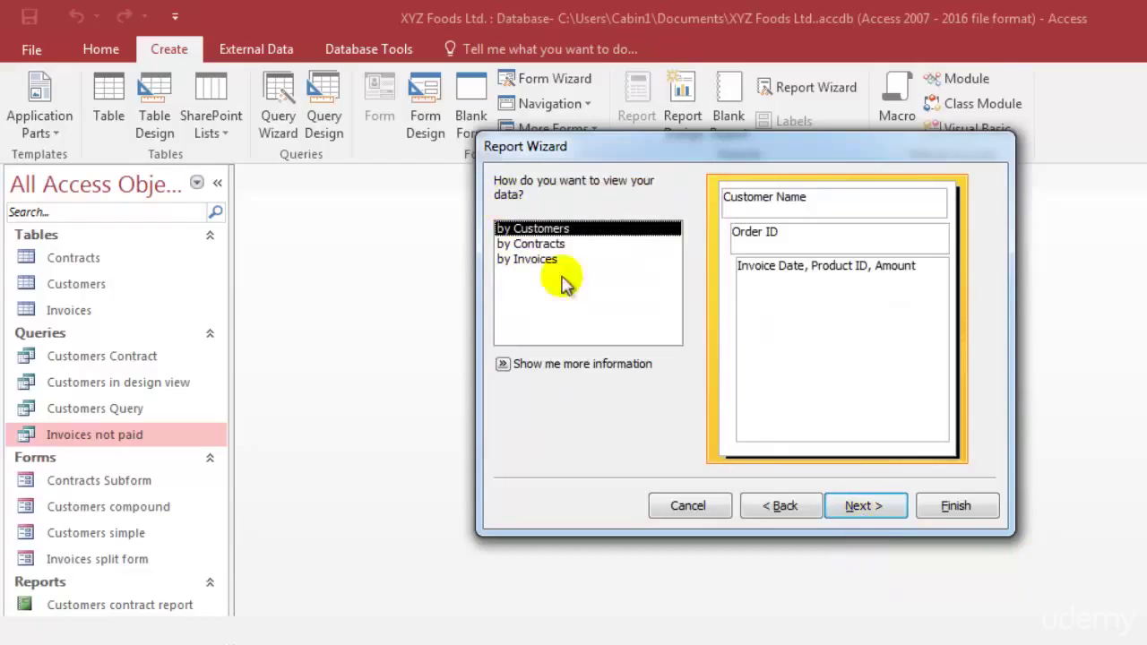
click(863, 507)
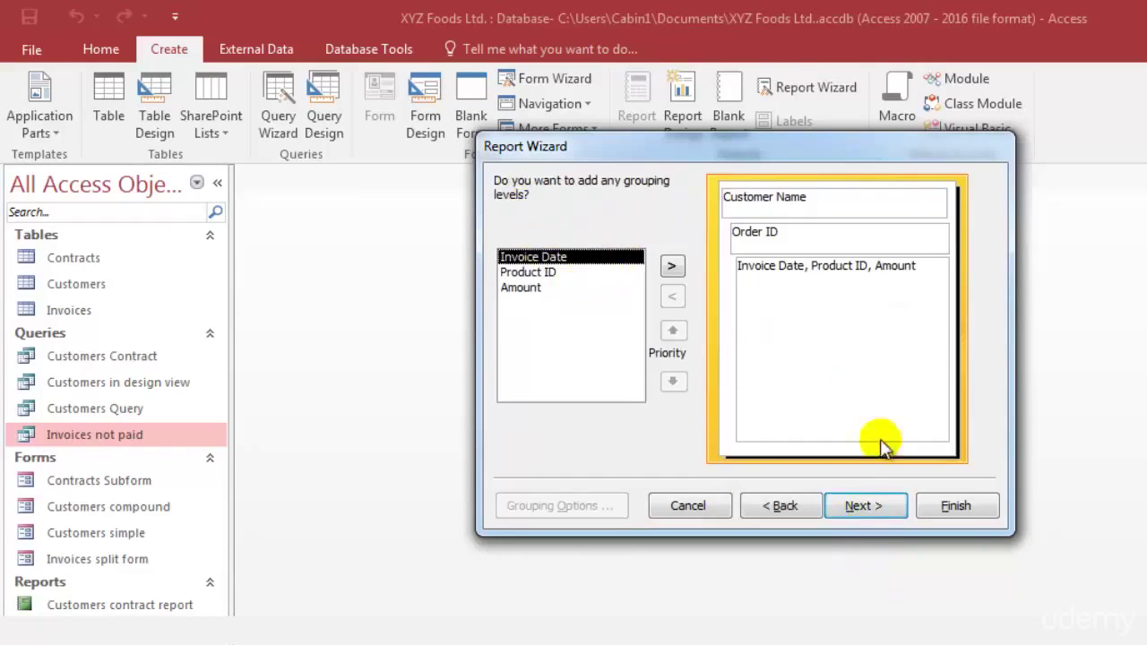
click(862, 507)
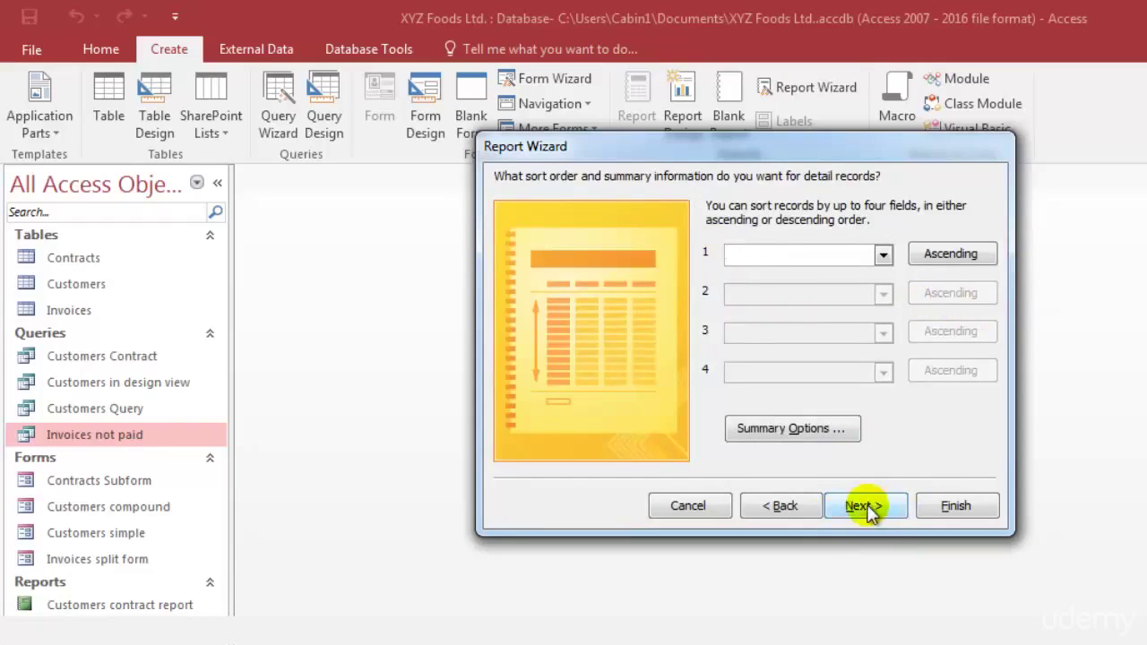
click(866, 507)
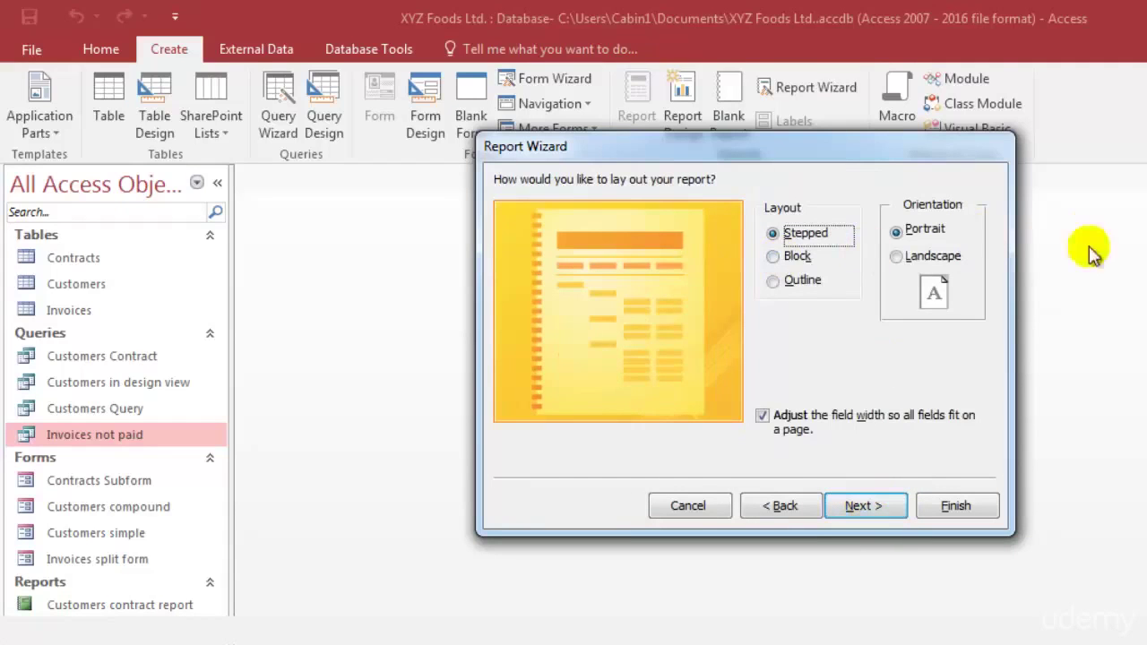
click(876, 506)
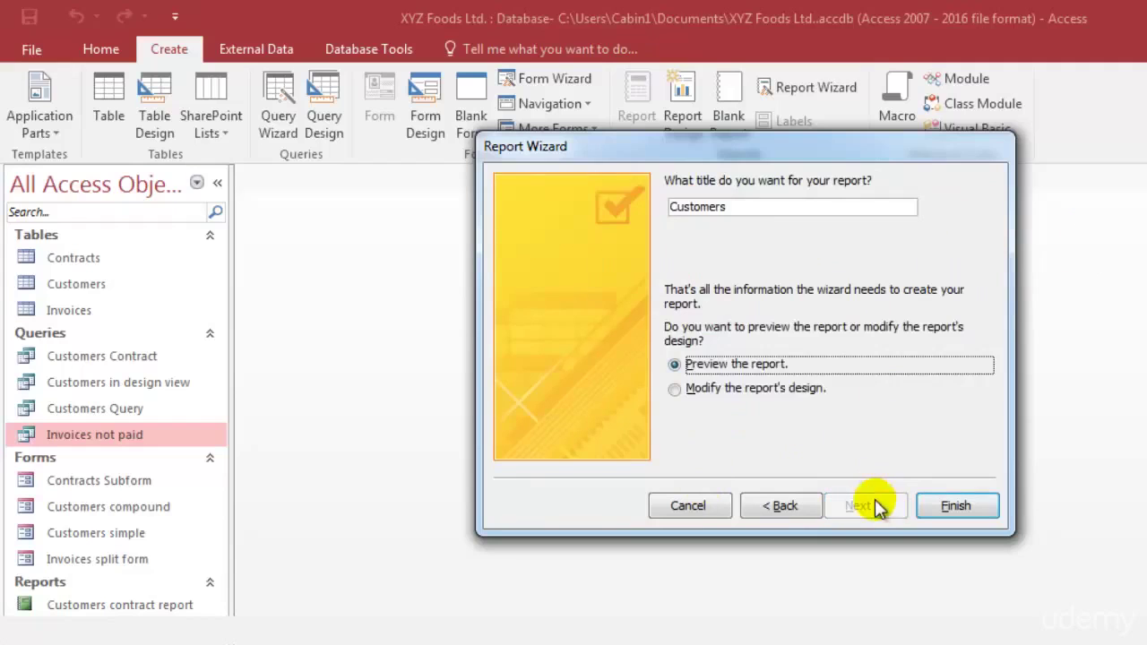
click(790, 207)
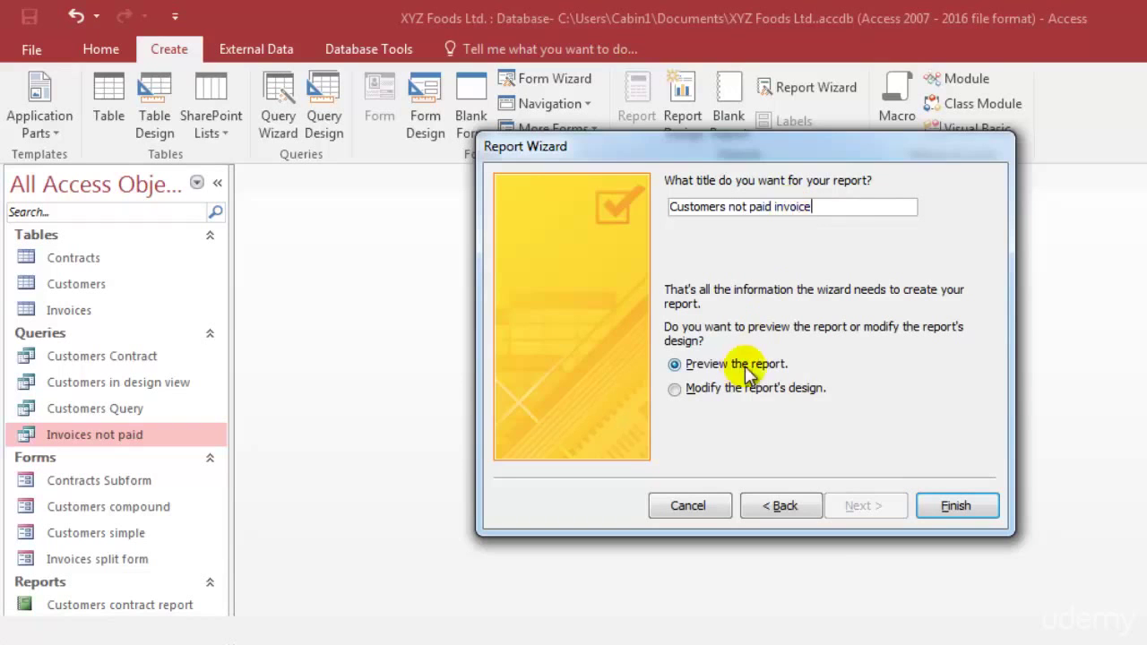
click(975, 504)
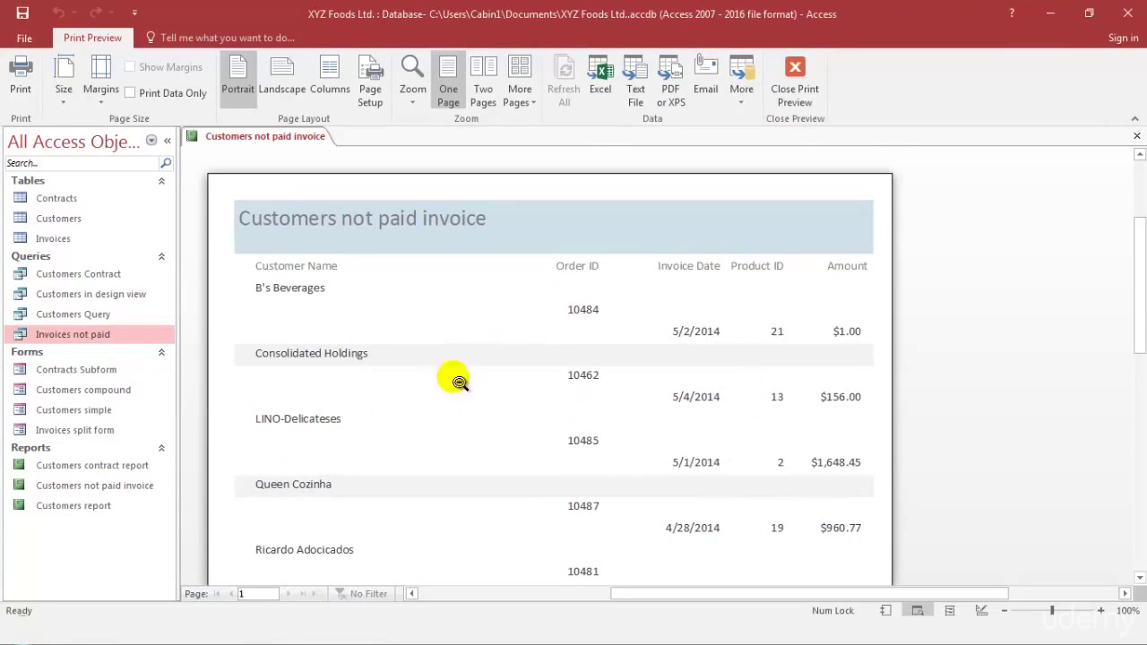
- Close the report's print preview and open the Customers not paid invoice report in Layout View
scroll(538, 389, down, 4)
scroll(541, 393, up, 4)
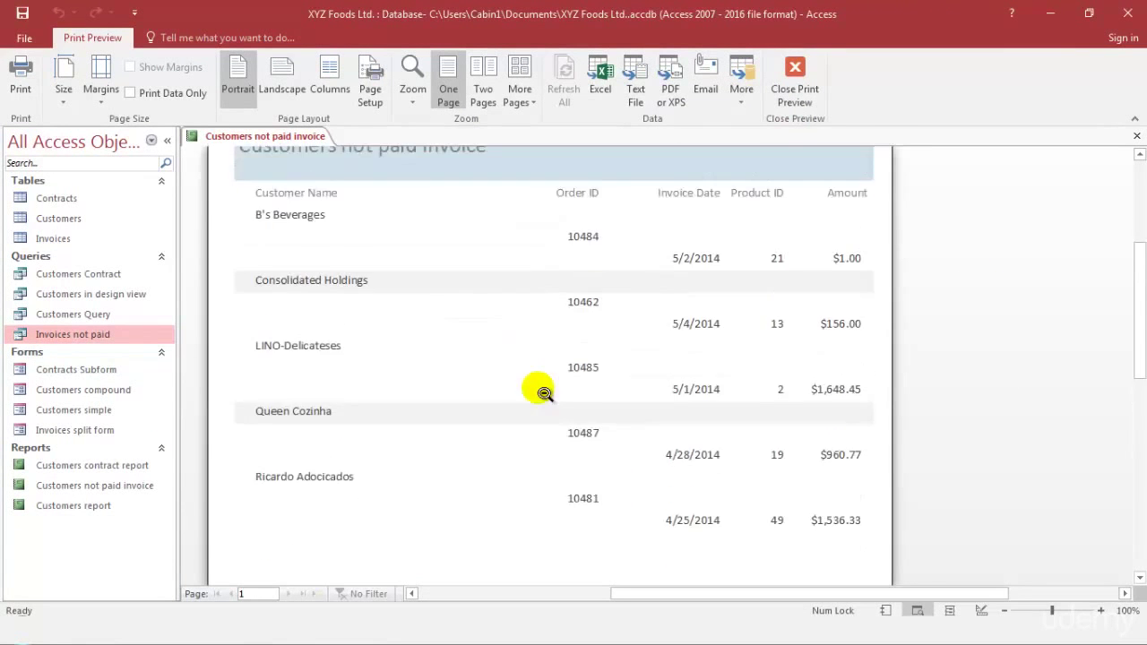
scroll(542, 392, down, 9)
scroll(542, 397, up, 2)
scroll(540, 394, up, 11)
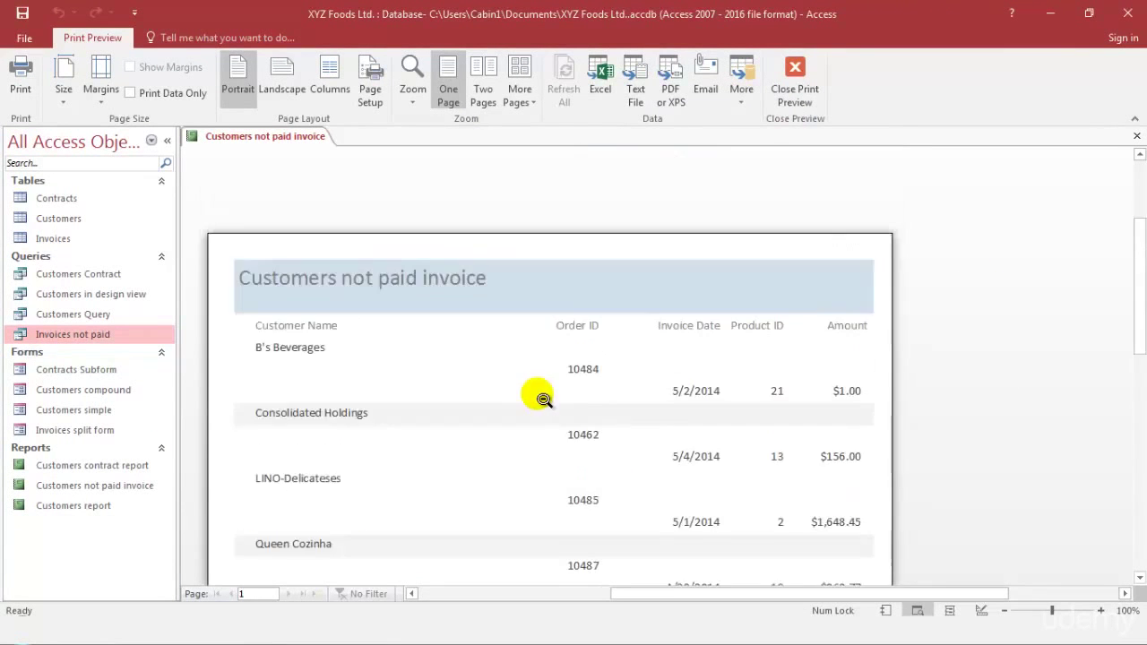
scroll(568, 371, down, 3)
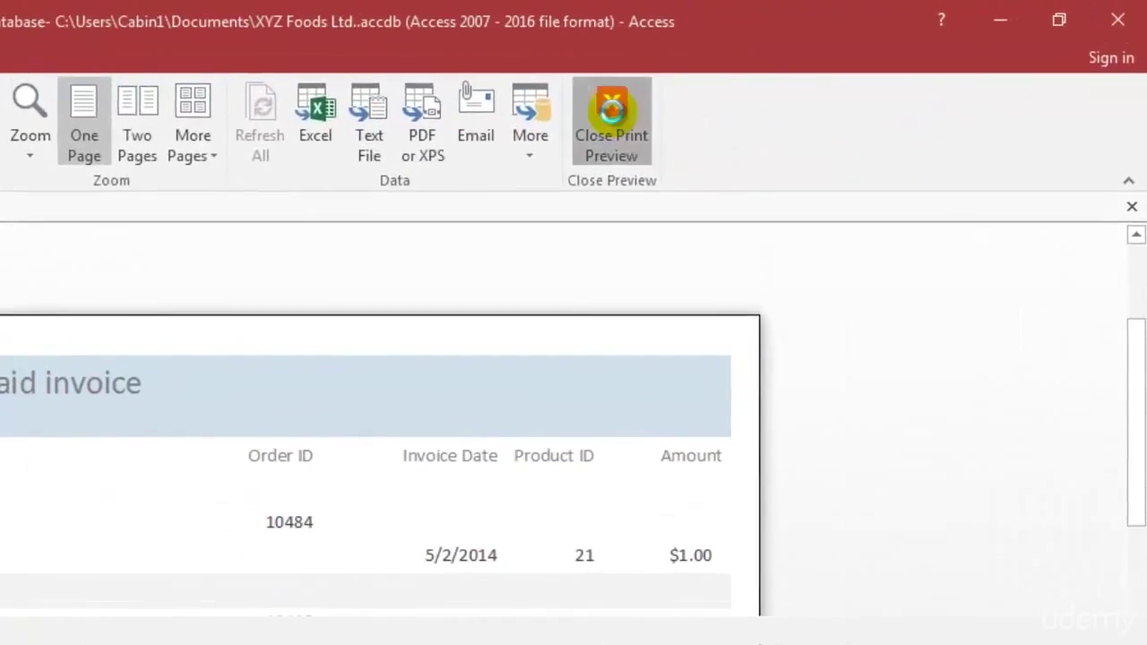
click(678, 109)
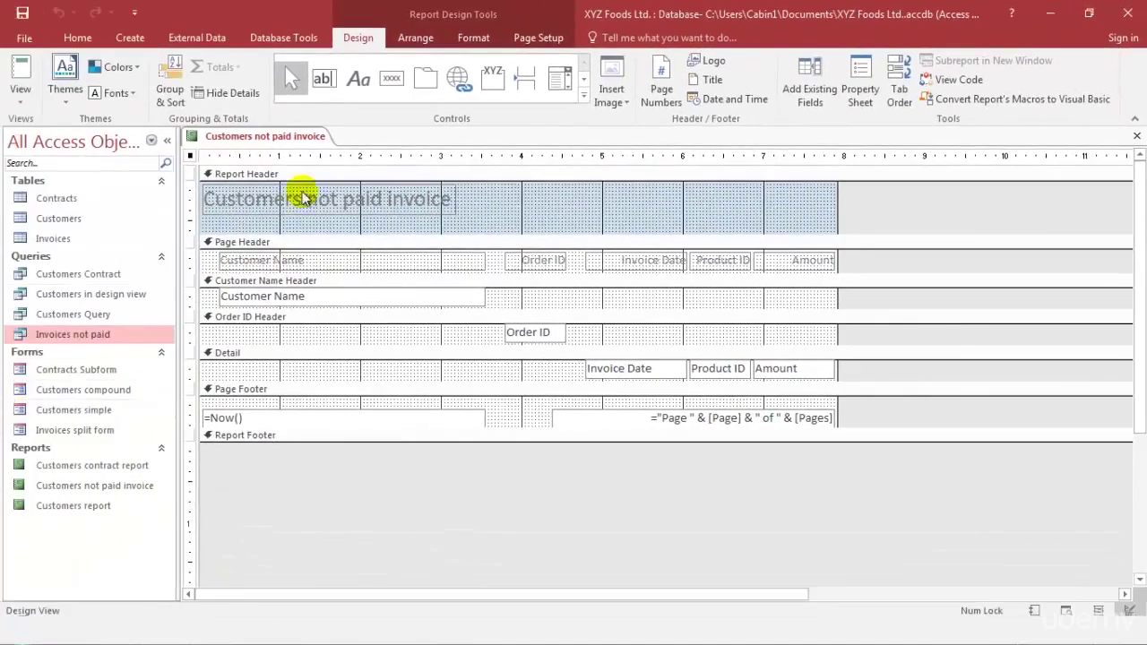
right_click(145, 482)
click(204, 237)
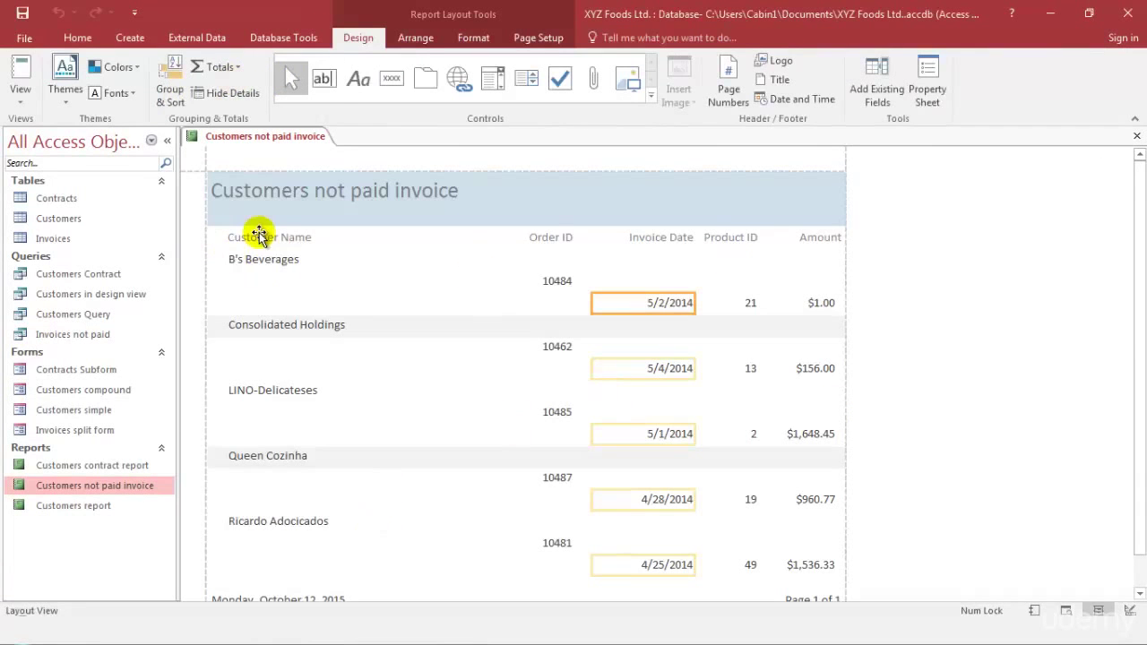
- Move the Order ID, Invoice Date, Product ID and Amount labels and values together, closer to the Customer Name column
click(547, 238)
ctrl+click(546, 278)
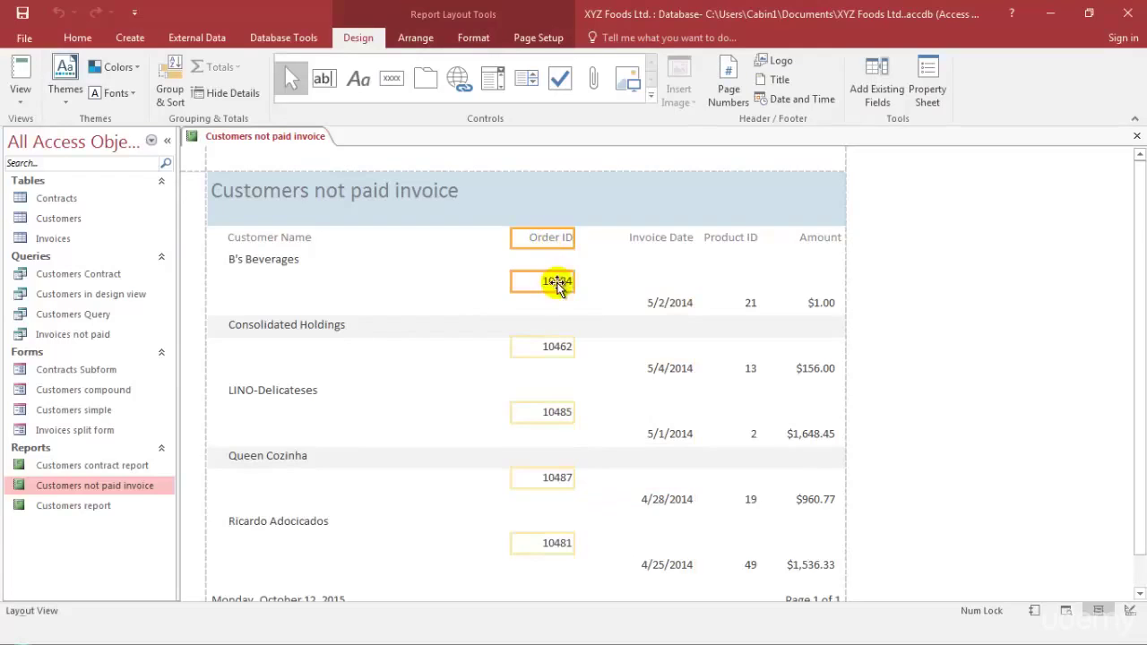
ctrl+click(643, 237)
ctrl+click(654, 303)
ctrl+click(730, 238)
ctrl+click(749, 302)
ctrl+click(809, 239)
ctrl+click(822, 301)
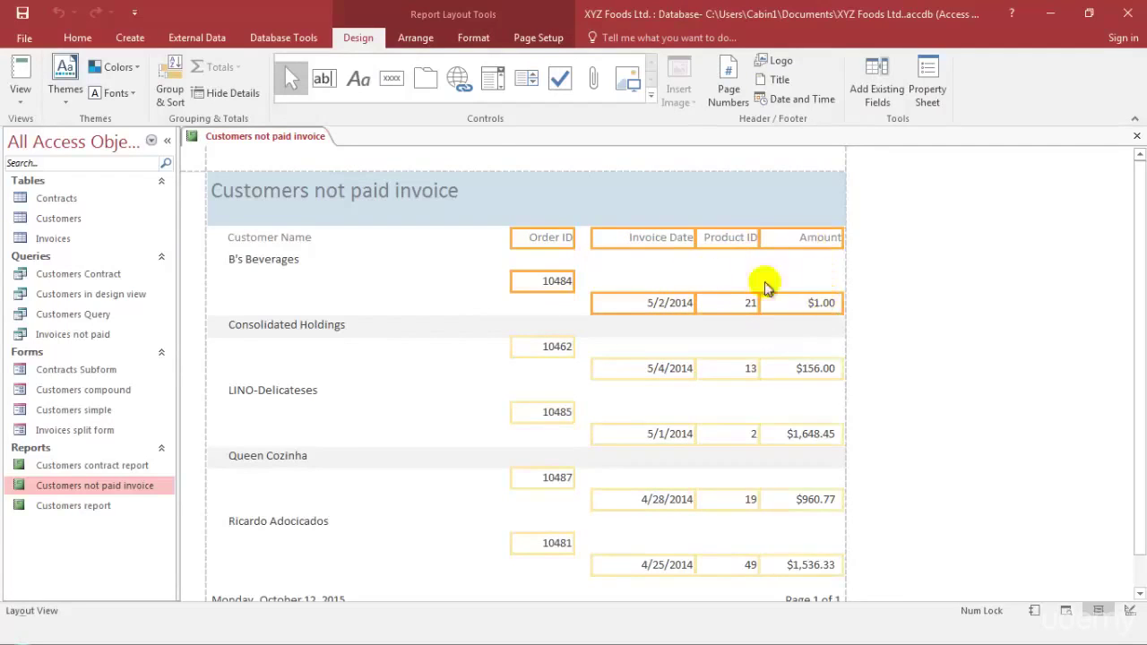
drag(551, 237, 448, 225)
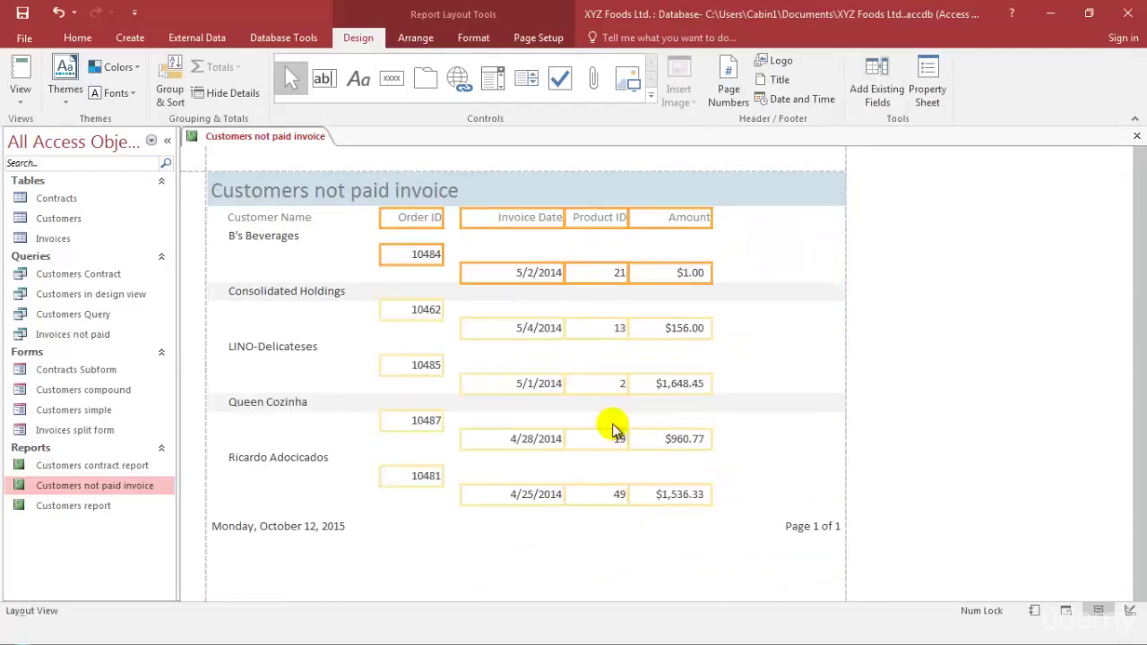
- Shift the Product ID and Amount labels and values slightly away from the Invoice Date column
click(600, 215)
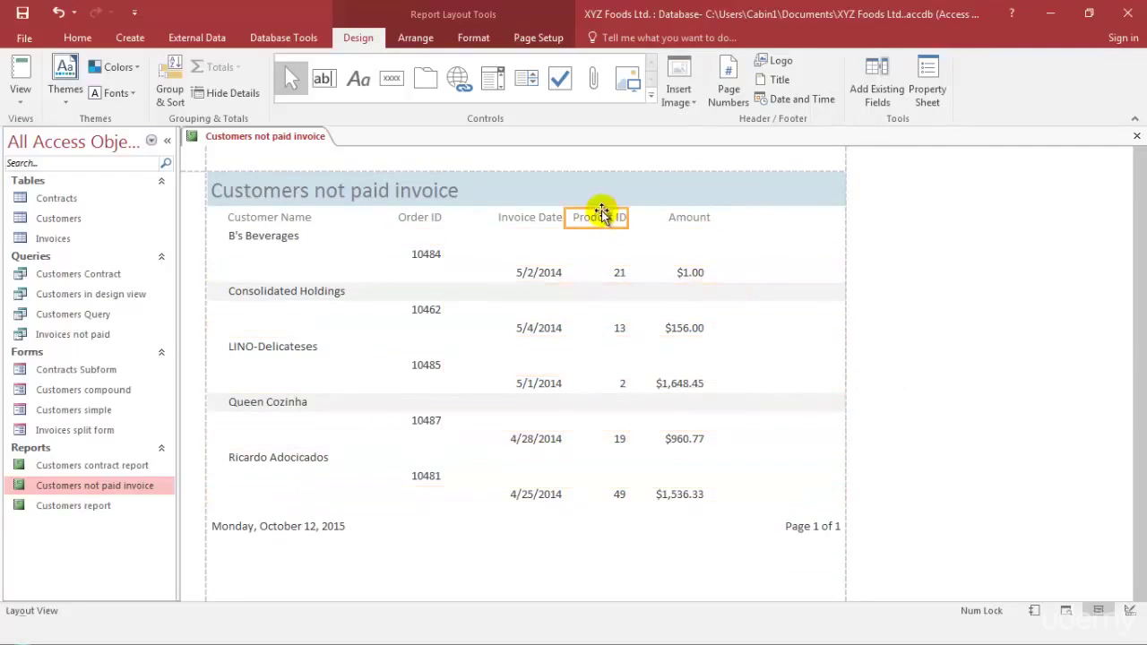
ctrl+click(618, 273)
ctrl+click(678, 217)
ctrl+click(690, 273)
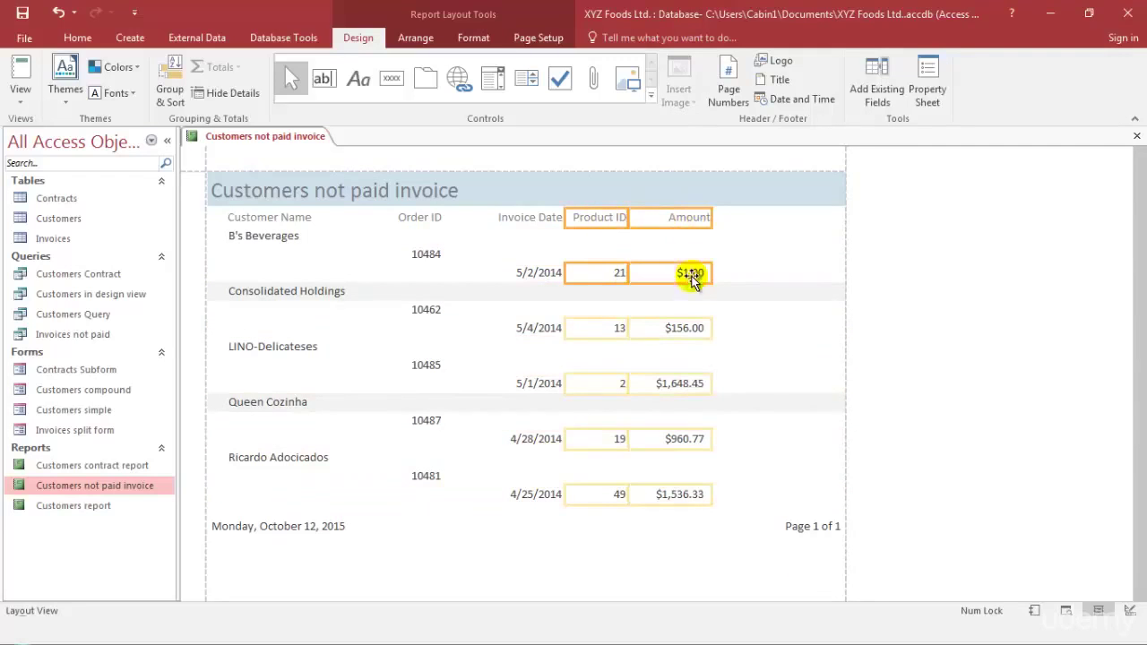
drag(686, 217, 698, 222)
click(734, 253)
click(658, 291)
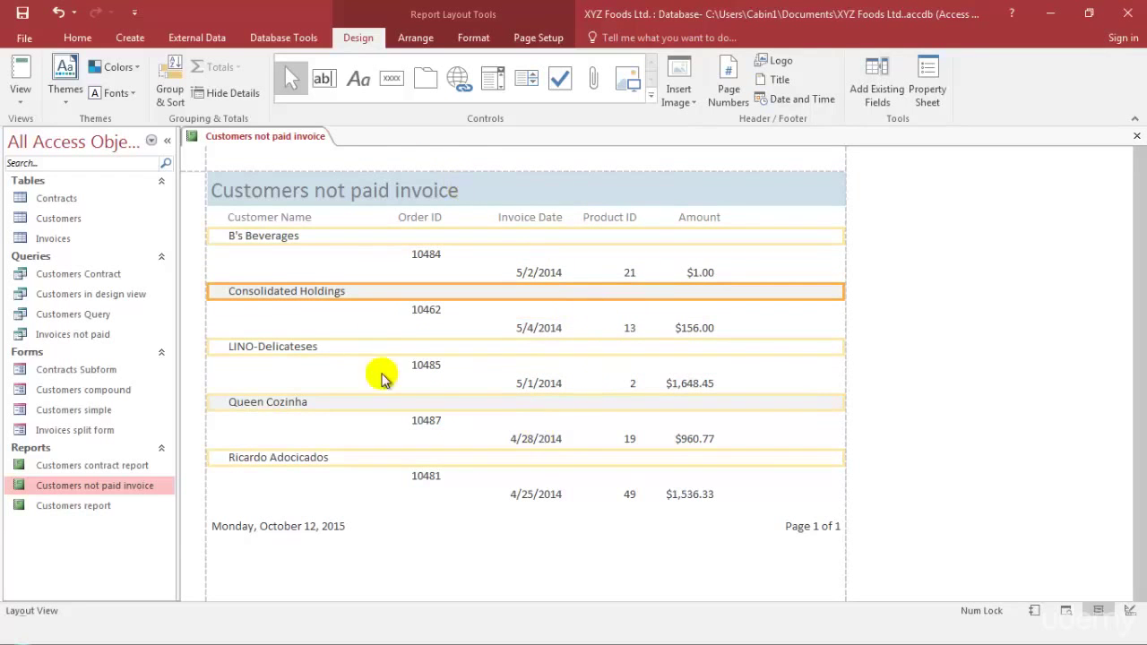
- Fill all five column header labels, from Customer Name to Amount, with a medium aqua blue shape fill
click(279, 216)
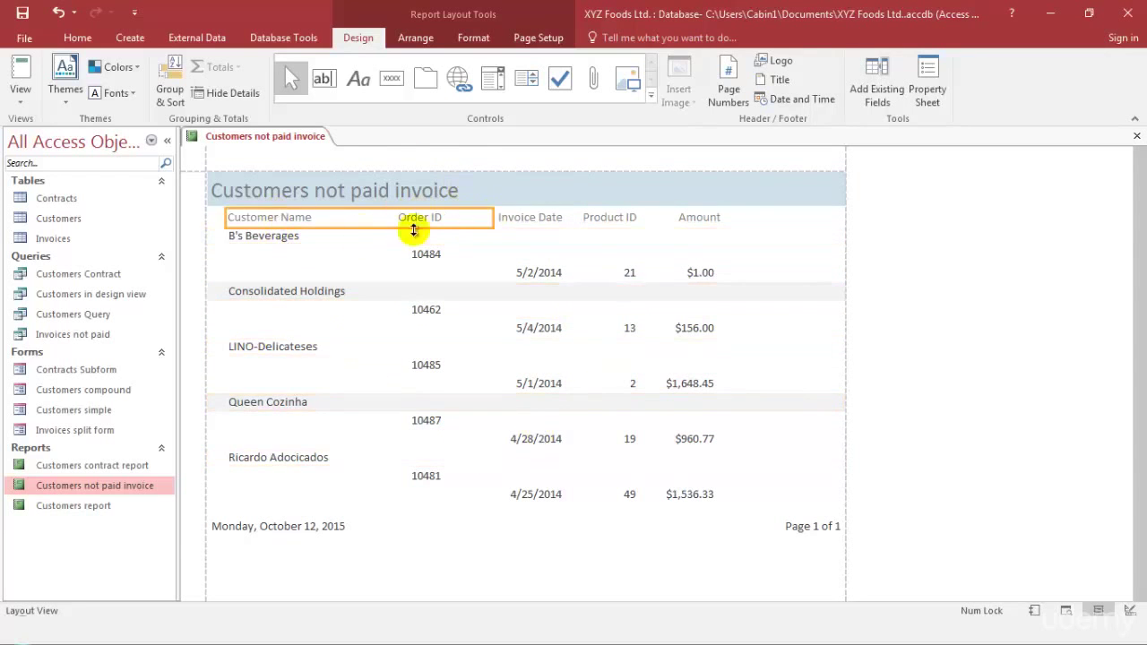
click(331, 256)
click(433, 220)
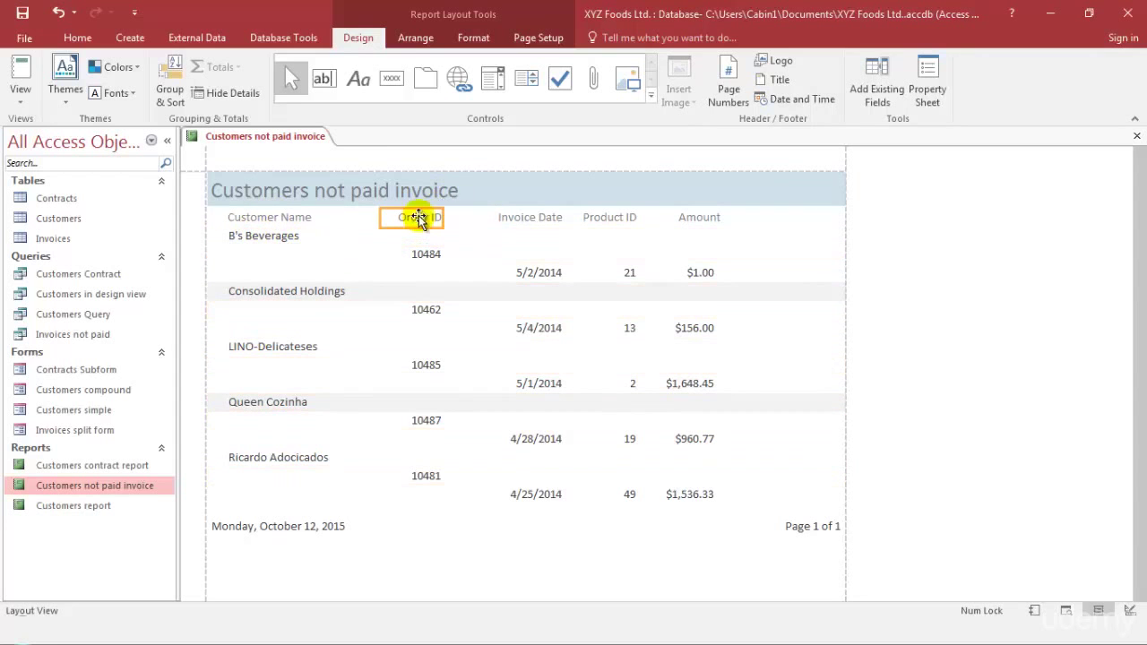
drag(291, 220, 687, 223)
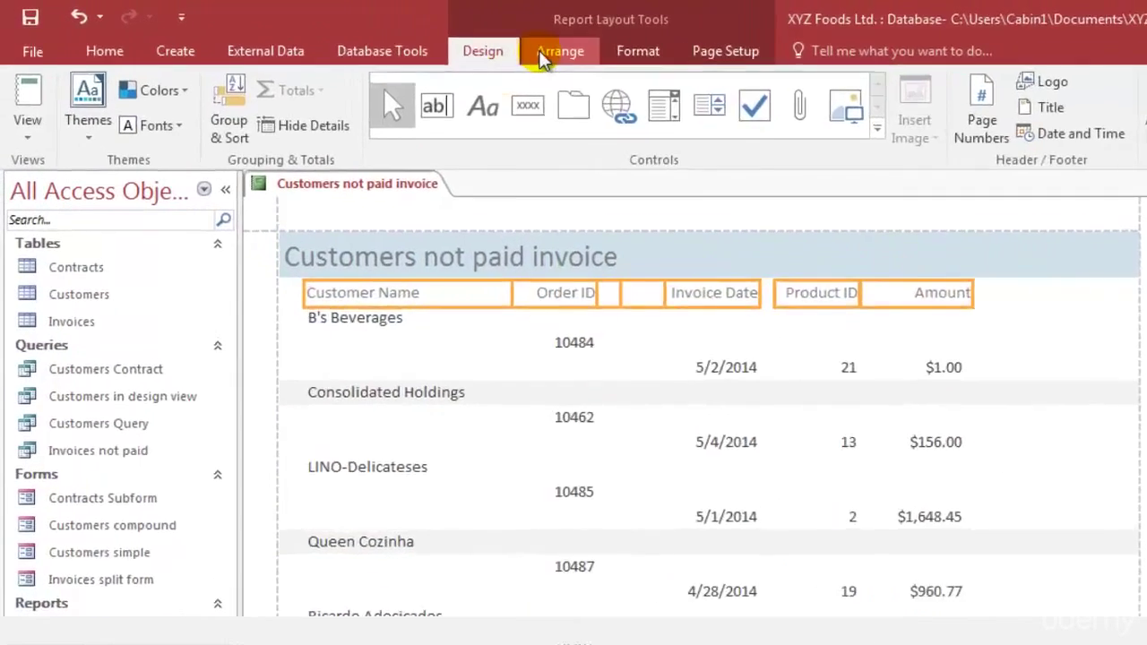
click(408, 37)
click(720, 58)
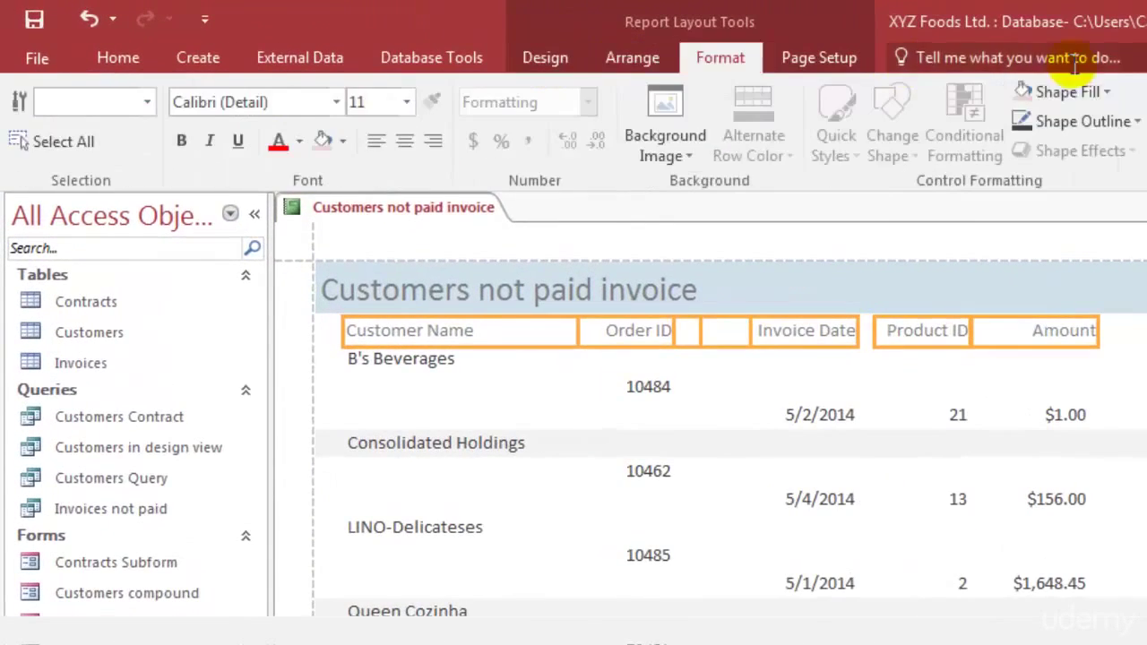
click(1030, 89)
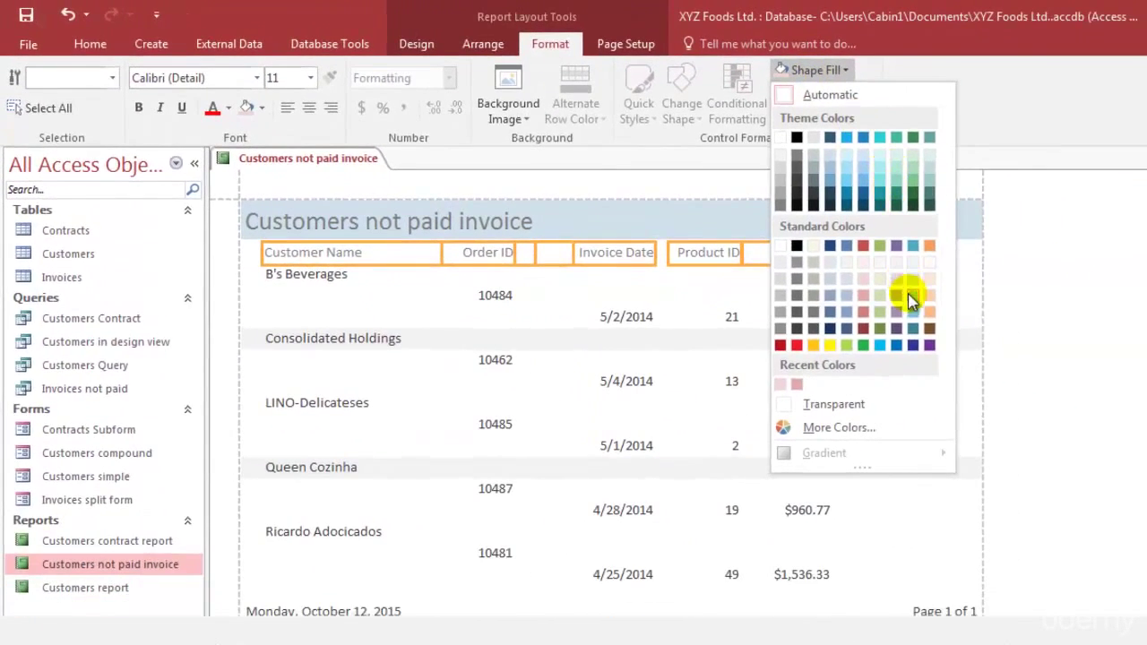
click(914, 303)
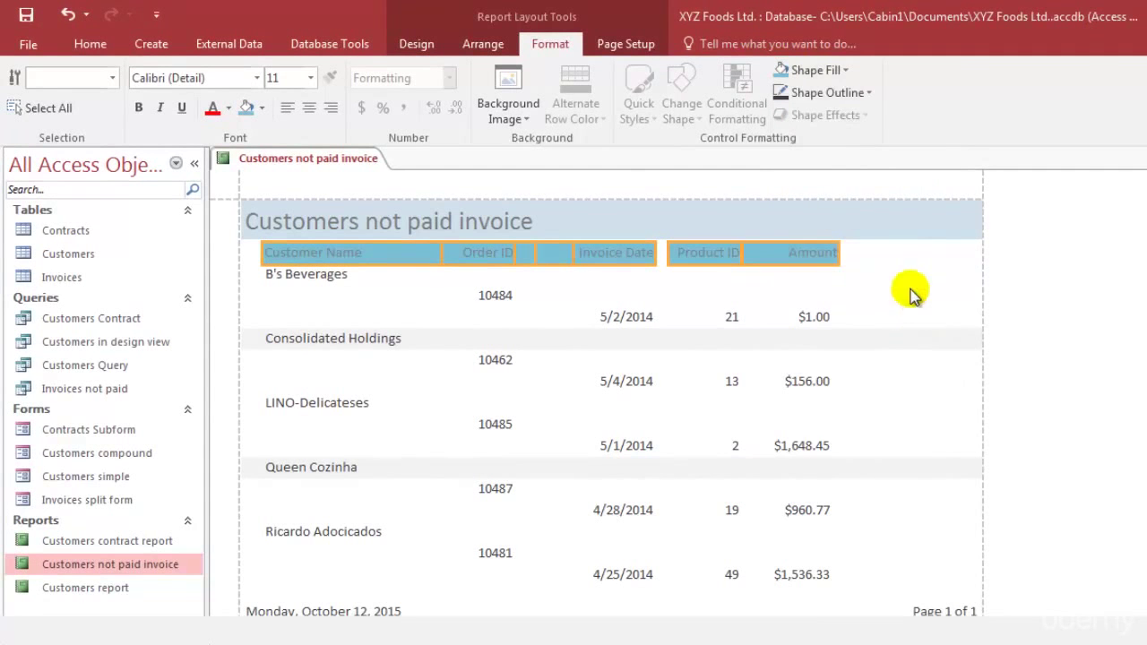
- Apply a solid line thickness to the shape outline of the column header labels
click(824, 93)
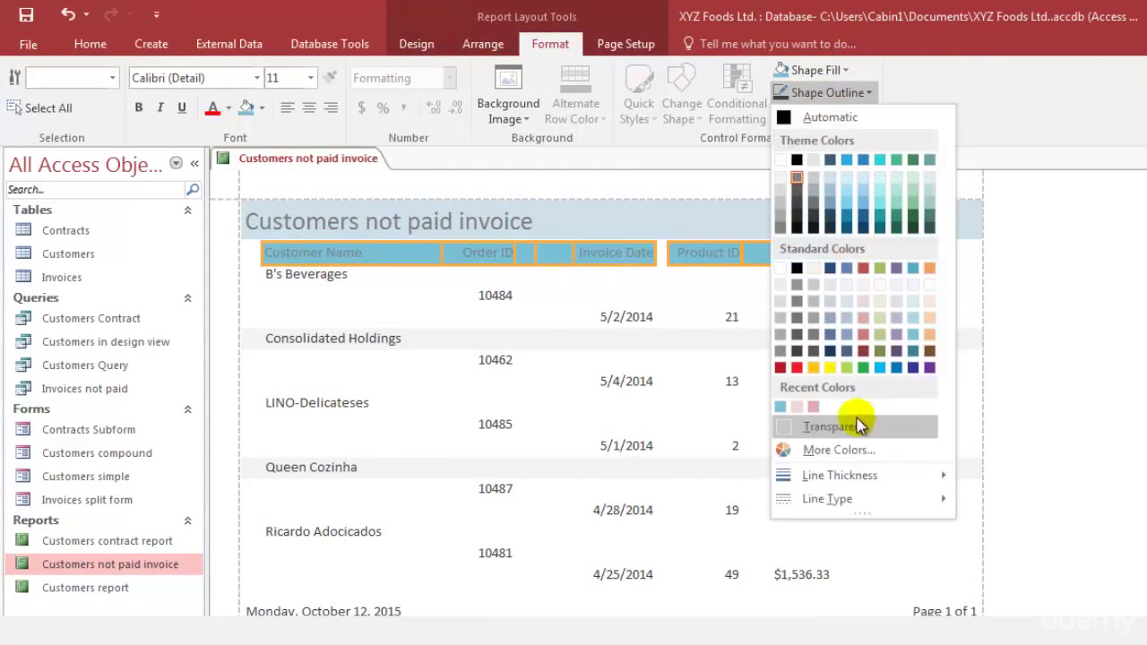
mouse_move(845, 476)
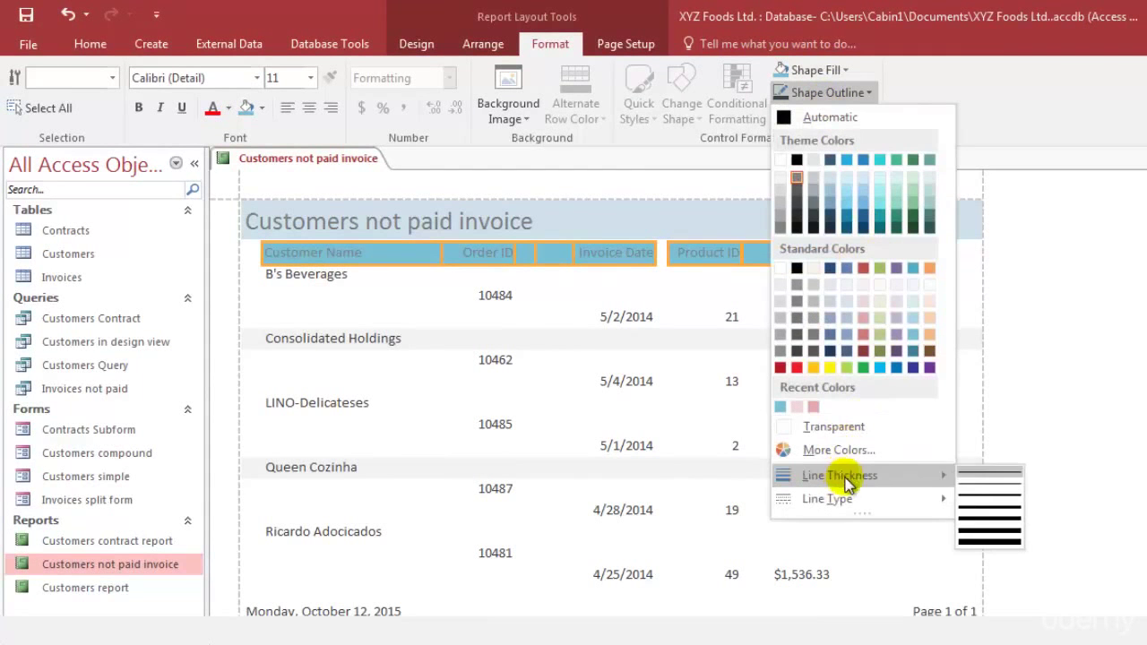
click(976, 496)
click(1031, 310)
- Examine how far the Product ID, Order ID and Customer Name header labels extend, and select the Customer Name label
click(720, 254)
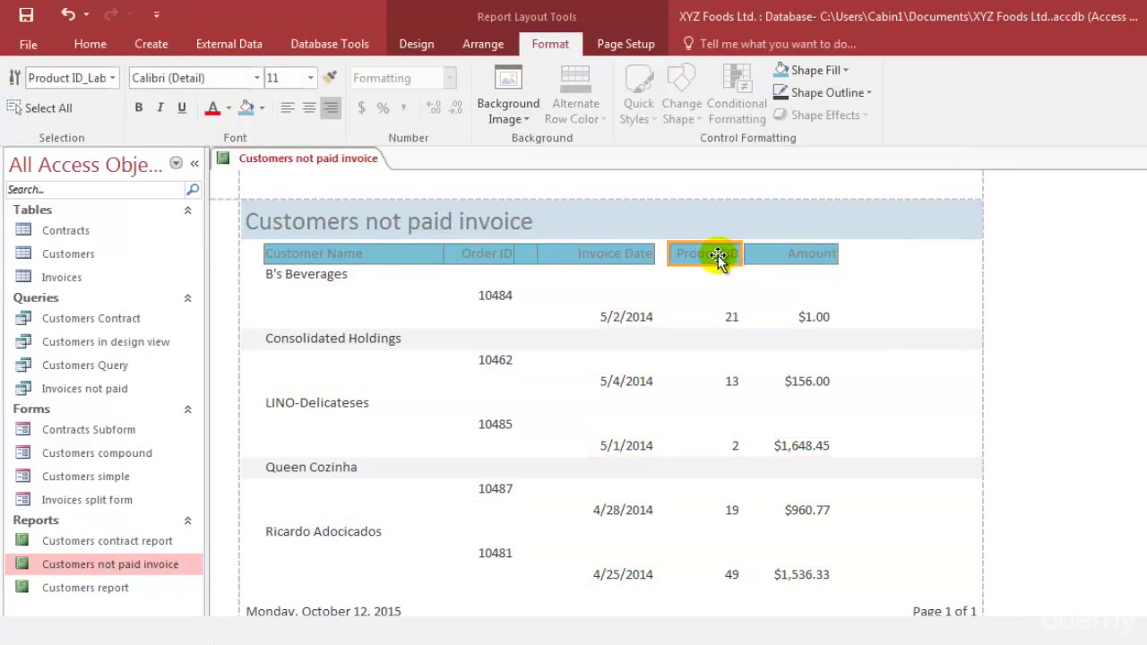
click(311, 256)
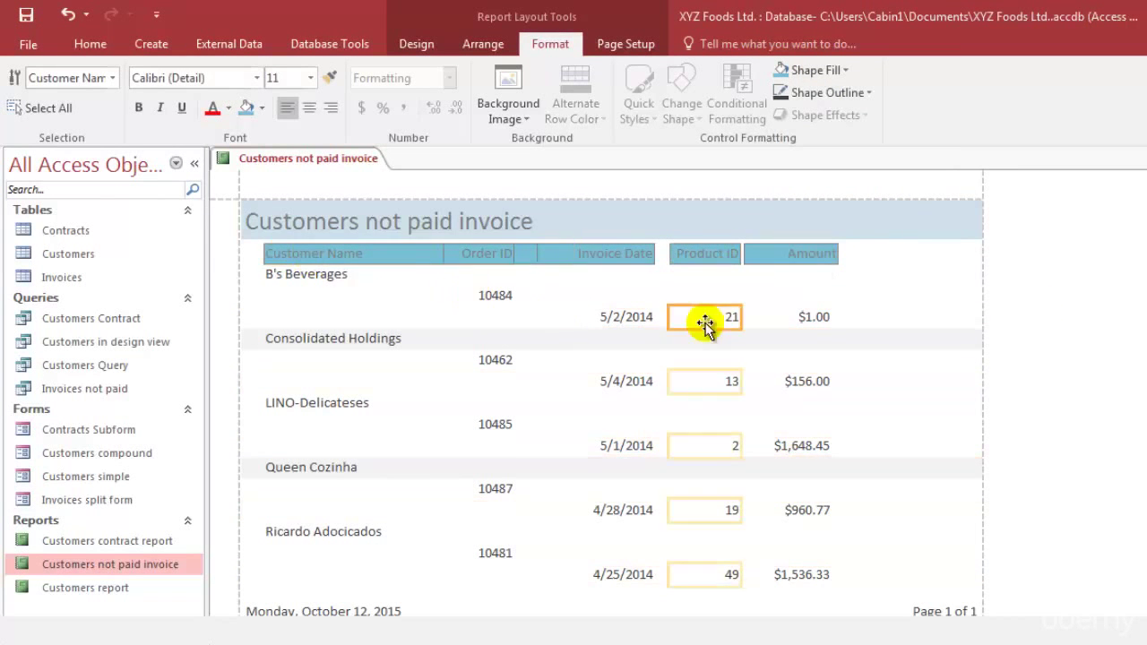
click(491, 281)
click(423, 257)
click(482, 256)
click(525, 293)
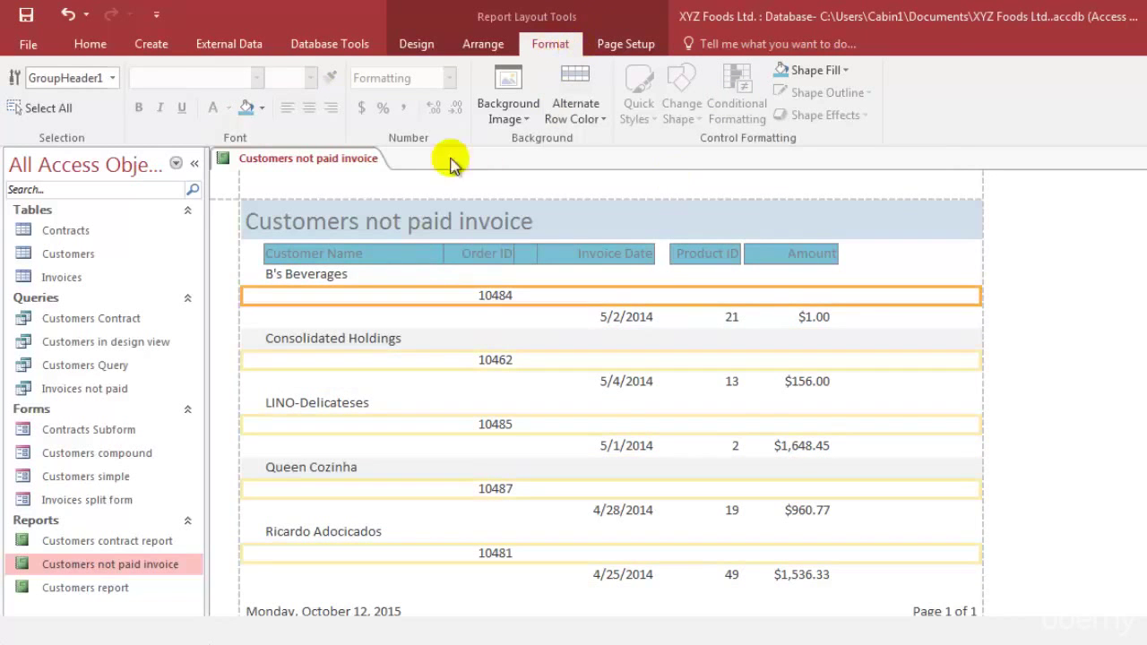
click(313, 255)
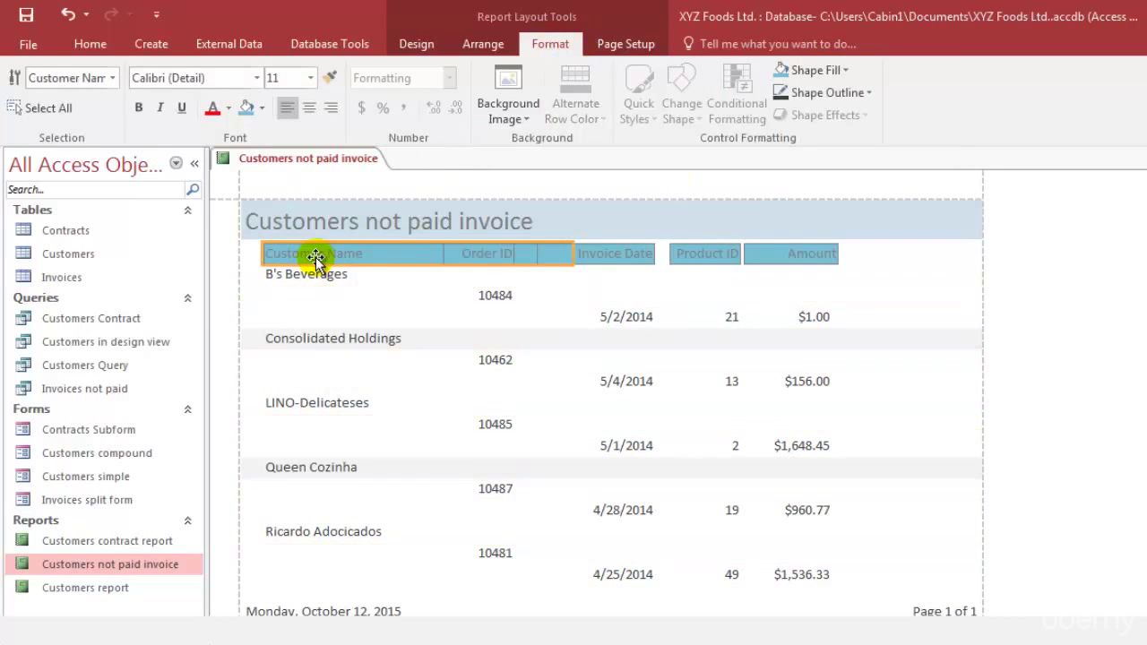
click(420, 45)
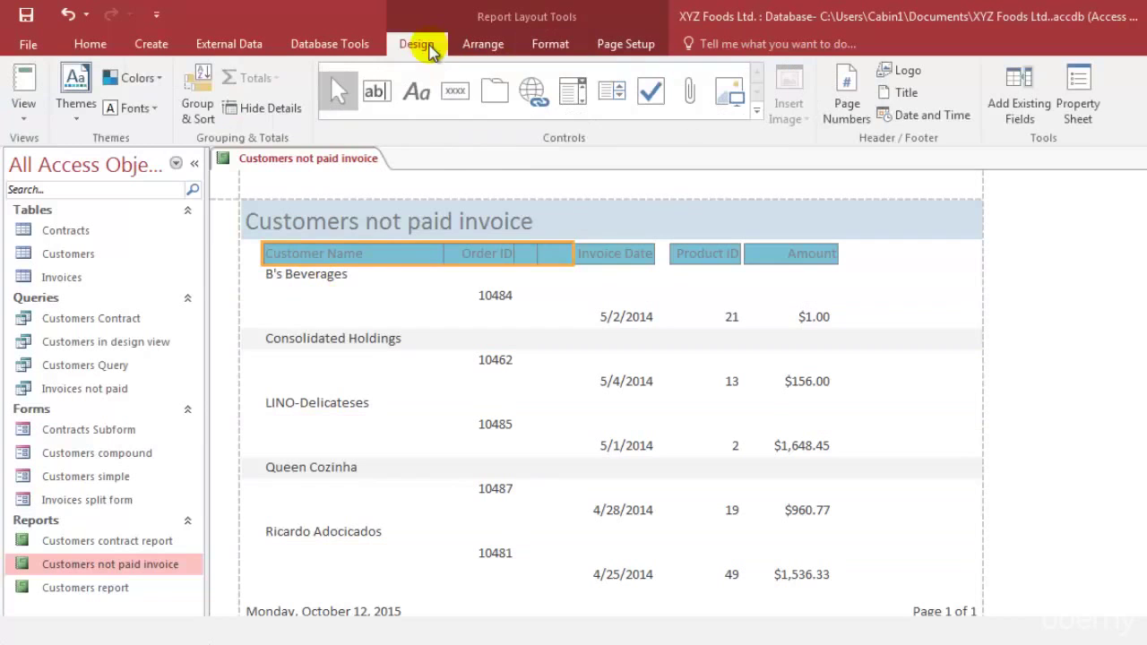
click(135, 109)
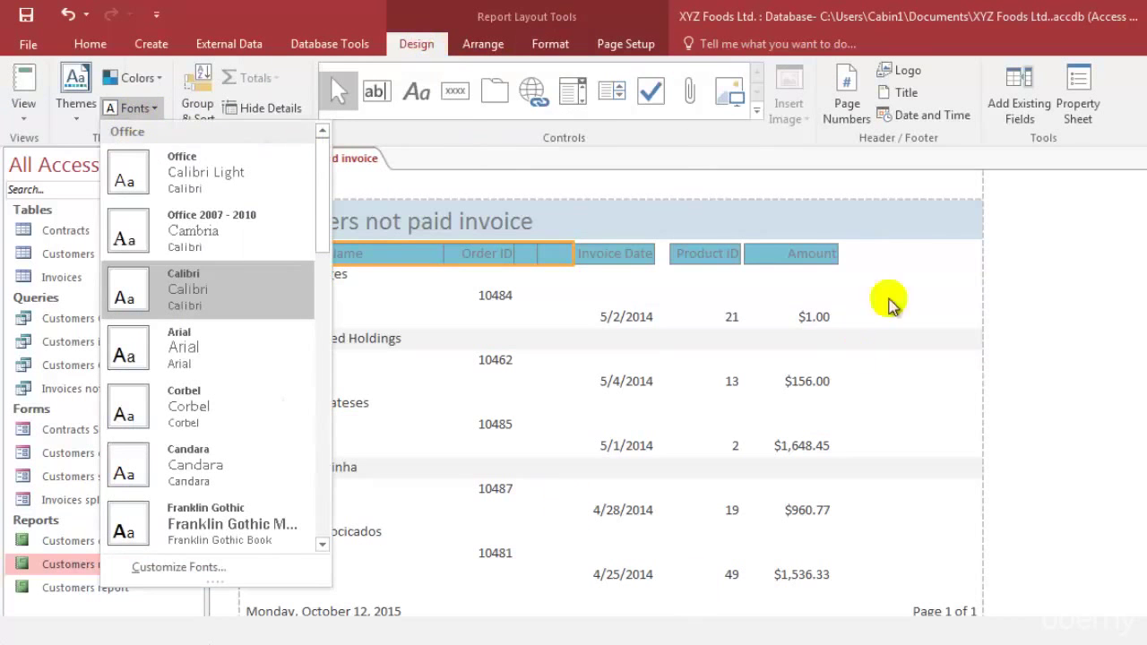
click(671, 173)
- Set the font colour of all five column header labels, from Customer Name to Amount, to white
click(564, 49)
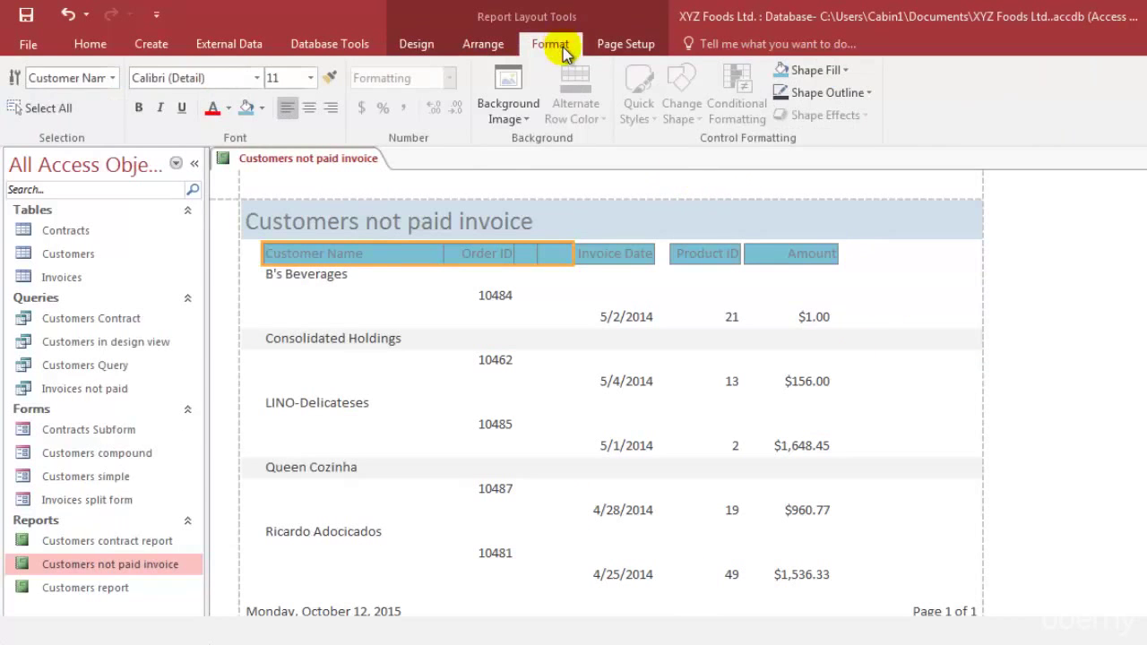
click(230, 108)
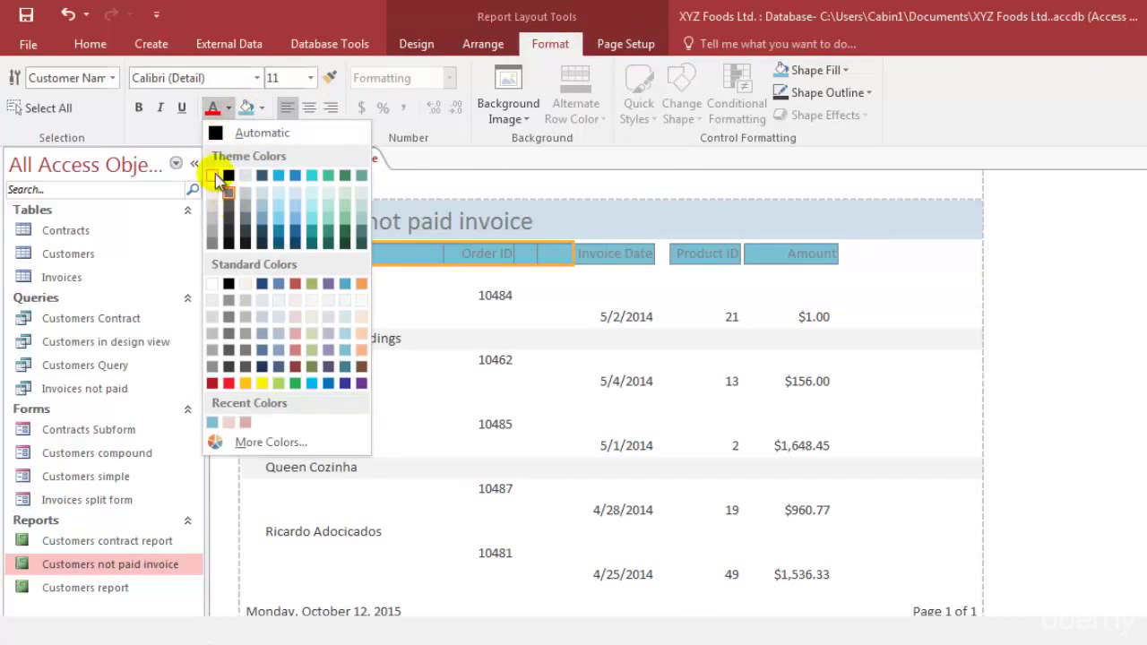
click(218, 180)
click(491, 253)
click(247, 107)
click(597, 255)
click(216, 111)
drag(706, 235, 770, 257)
click(211, 109)
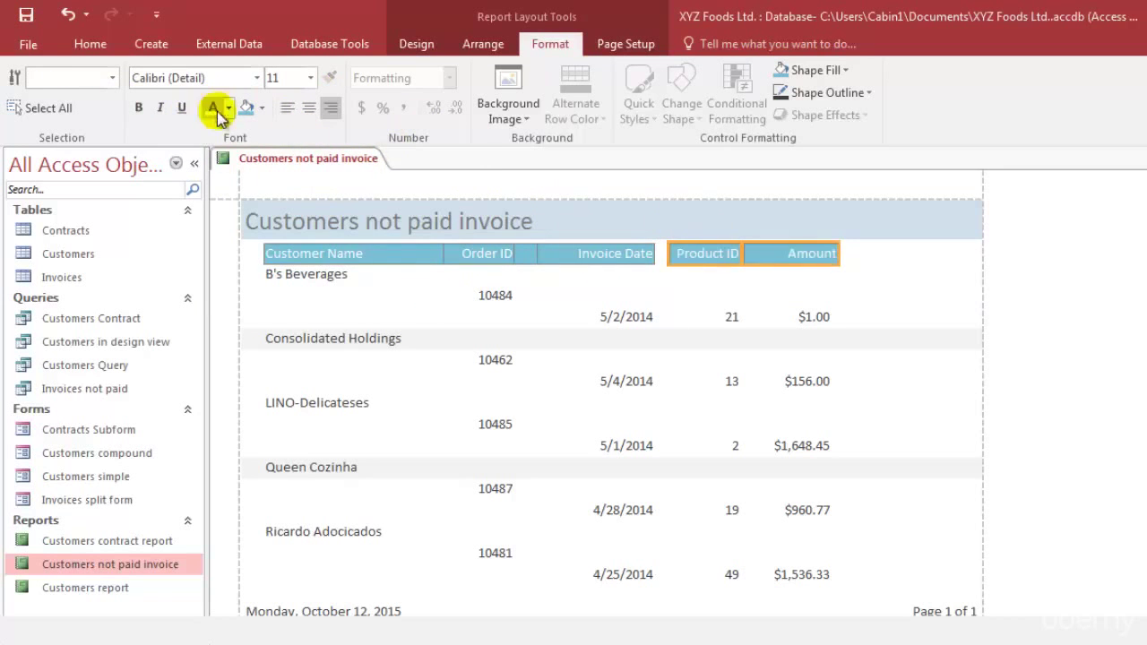
click(432, 317)
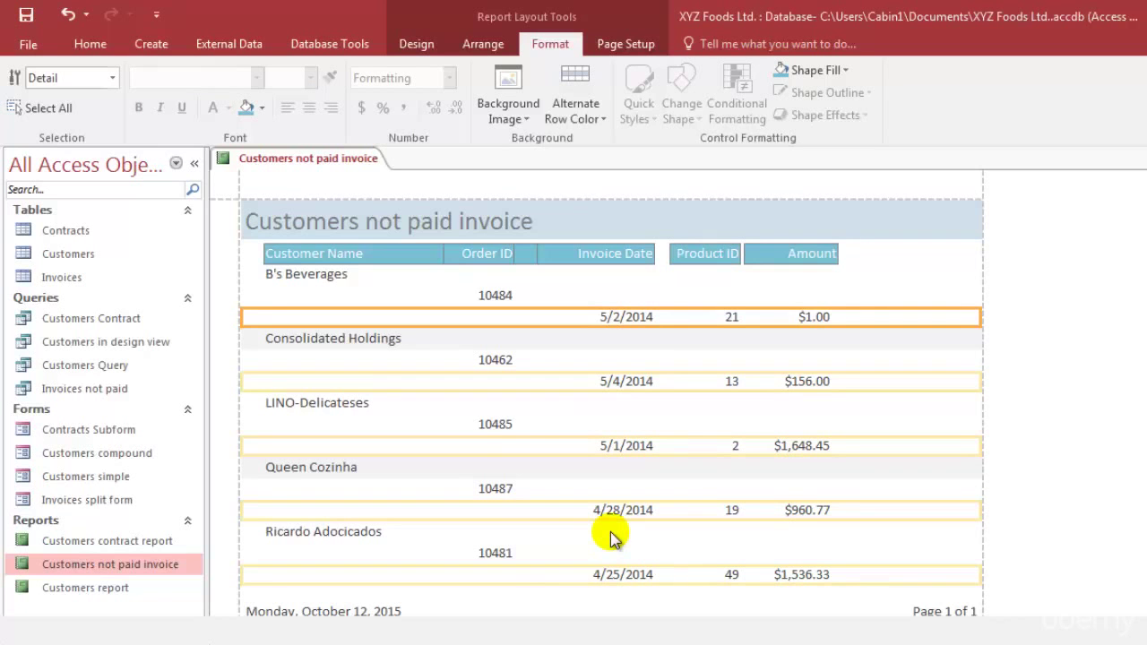
click(625, 45)
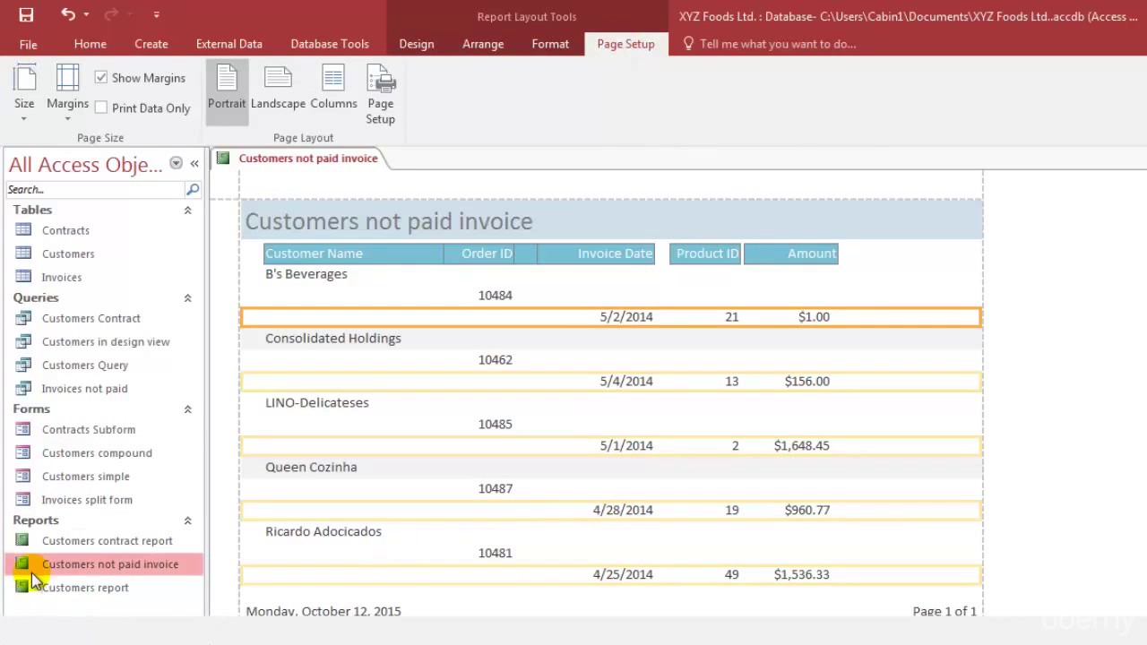
key(Down)
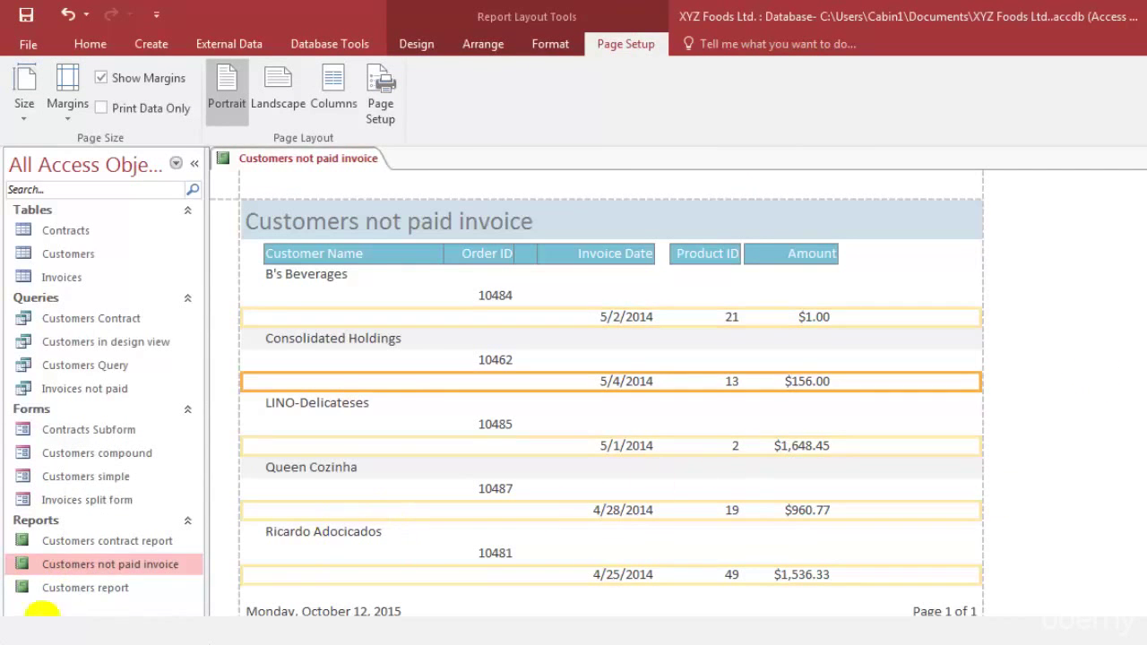
- Switch the Customers not paid invoice report from layout editing to Report View
right_click(320, 168)
click(394, 246)
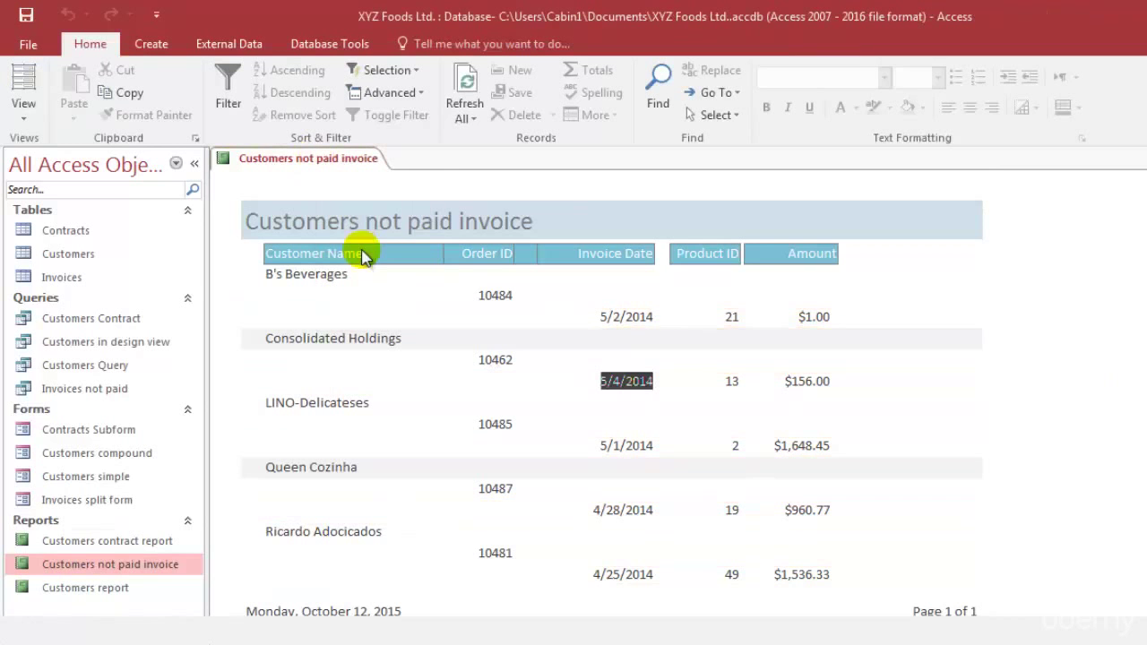
click(1134, 359)
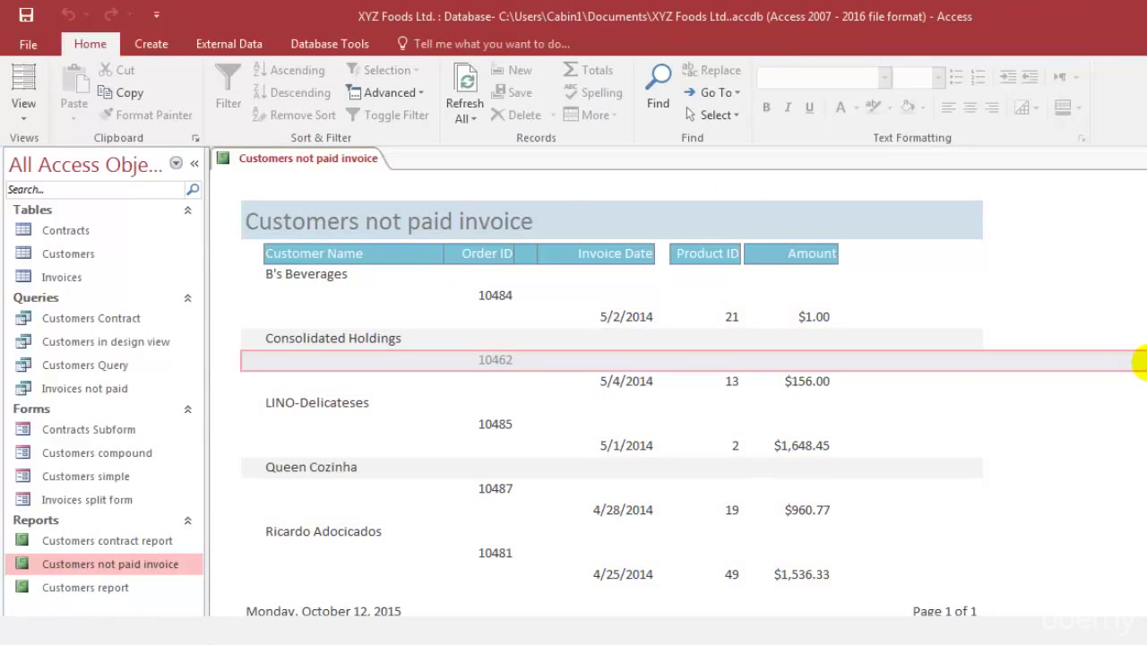